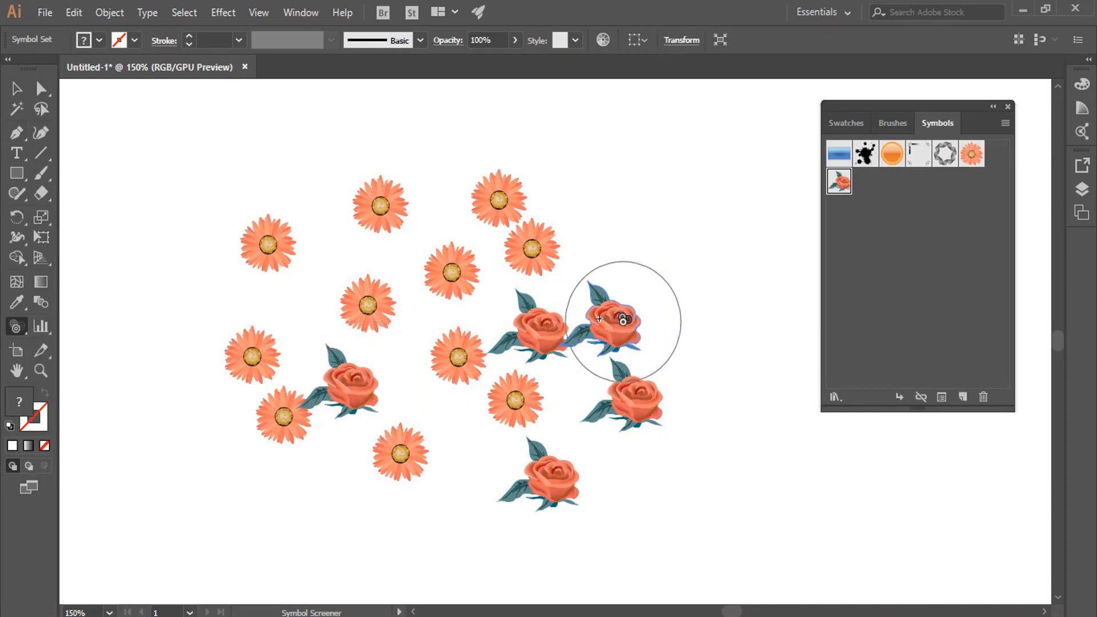
Fade the three roses at the flower group's outer side with the Symbol Screener tool.
{"action": "mouse_move", "coordinate": [617, 318]}
{"action": "left_mouse_down"}
{"action": "mouse_move", "coordinate": [620, 387]}
{"action": "mouse_move", "coordinate": [509, 190]}
{"action": "left_mouse_up"}
{"action": "left_click", "coordinate": [509, 194]}
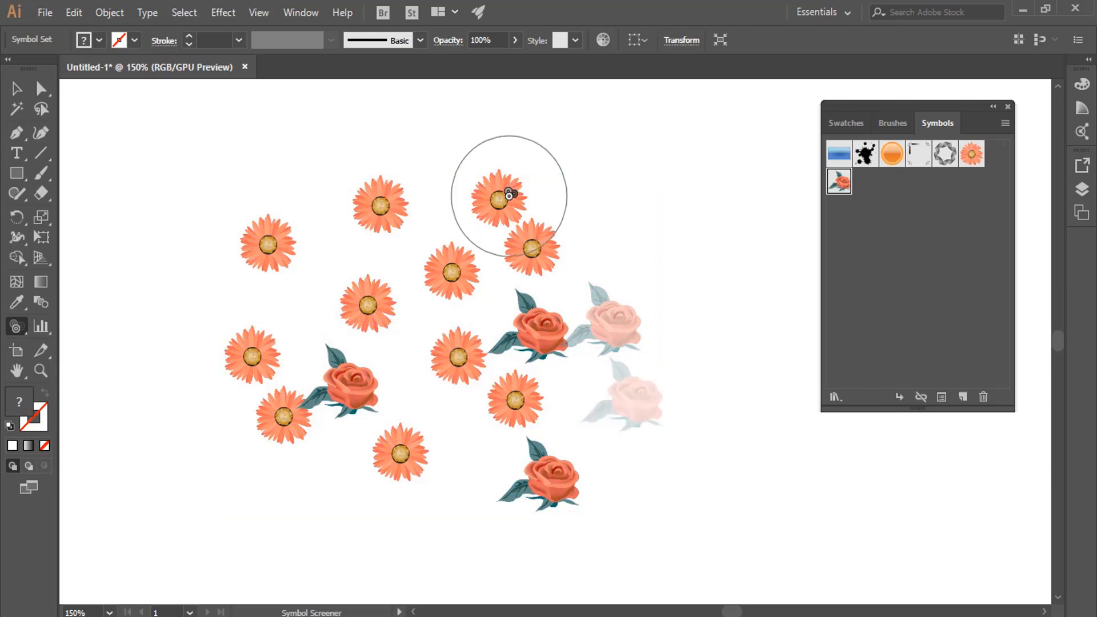
{"action": "left_click", "coordinate": [530, 241]}
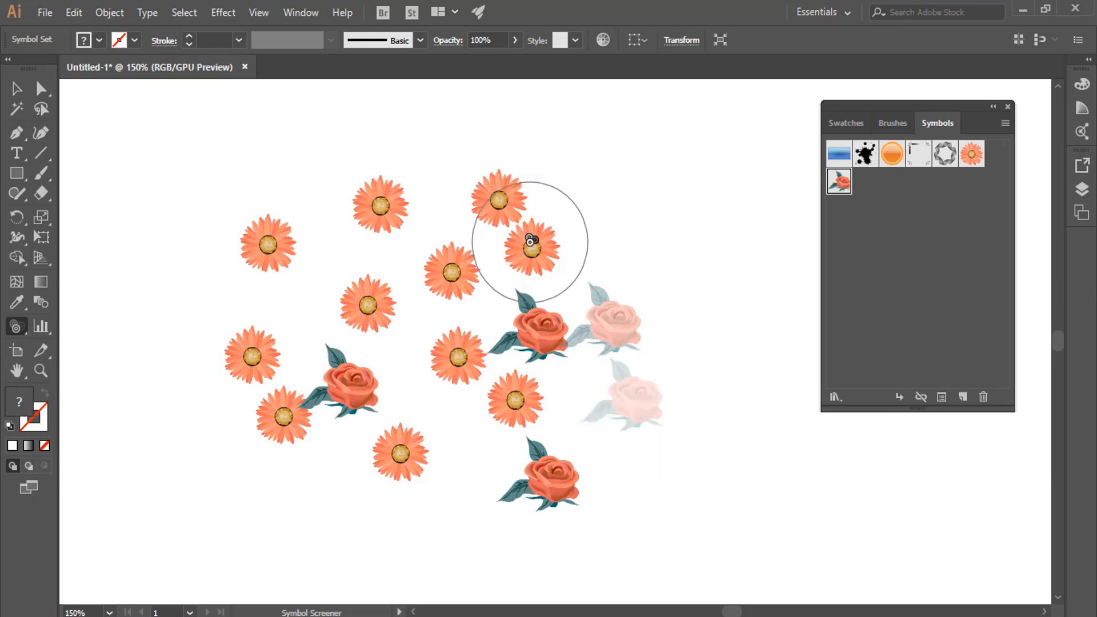
{"action": "left_click", "coordinate": [543, 346]}
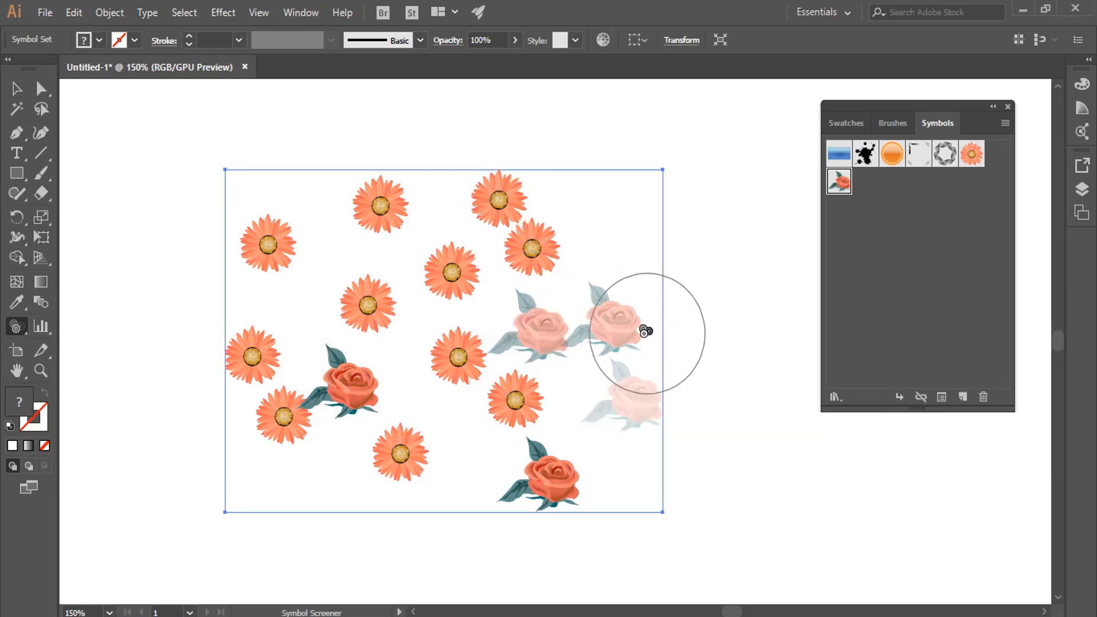
Fade six of the orange daisies in the upper part of the symbol set with the Symbol Screener tool.
{"action": "left_click", "coordinate": [972, 154]}
{"action": "left_click", "coordinate": [455, 272]}
{"action": "left_click", "coordinate": [383, 207]}
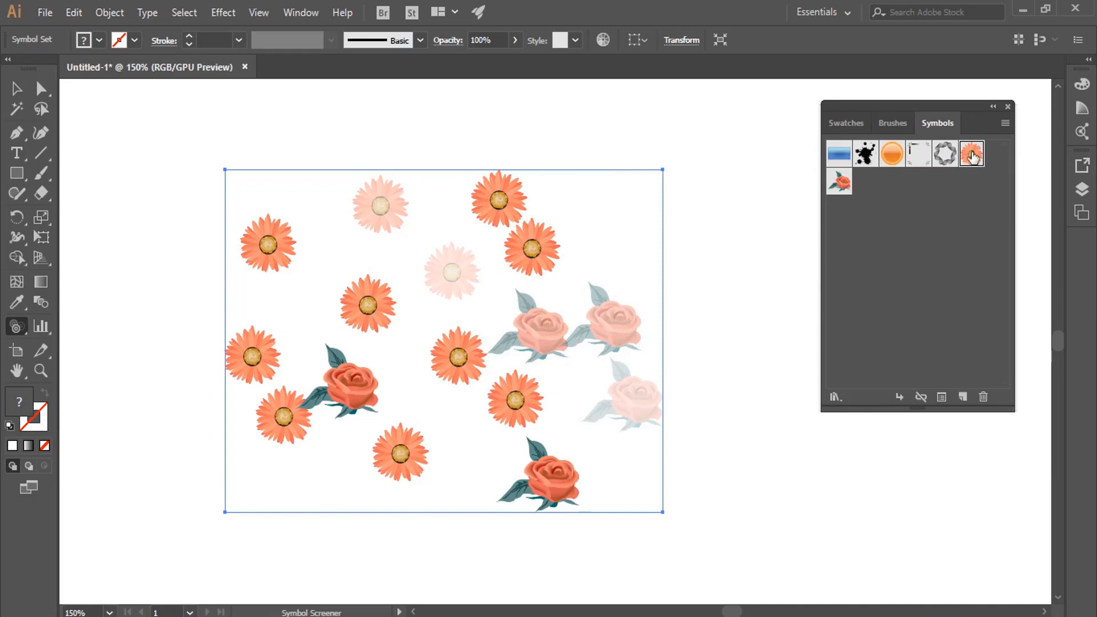
{"action": "left_click", "coordinate": [499, 199]}
{"action": "left_click", "coordinate": [271, 244]}
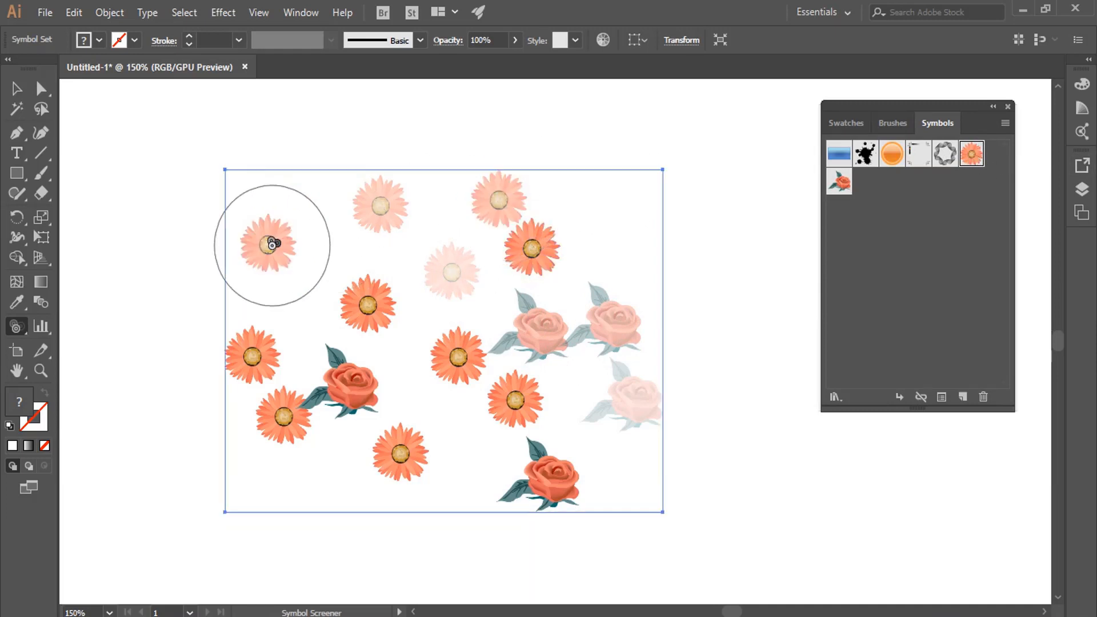
{"action": "left_click", "coordinate": [250, 353]}
{"action": "left_click", "coordinate": [367, 304]}
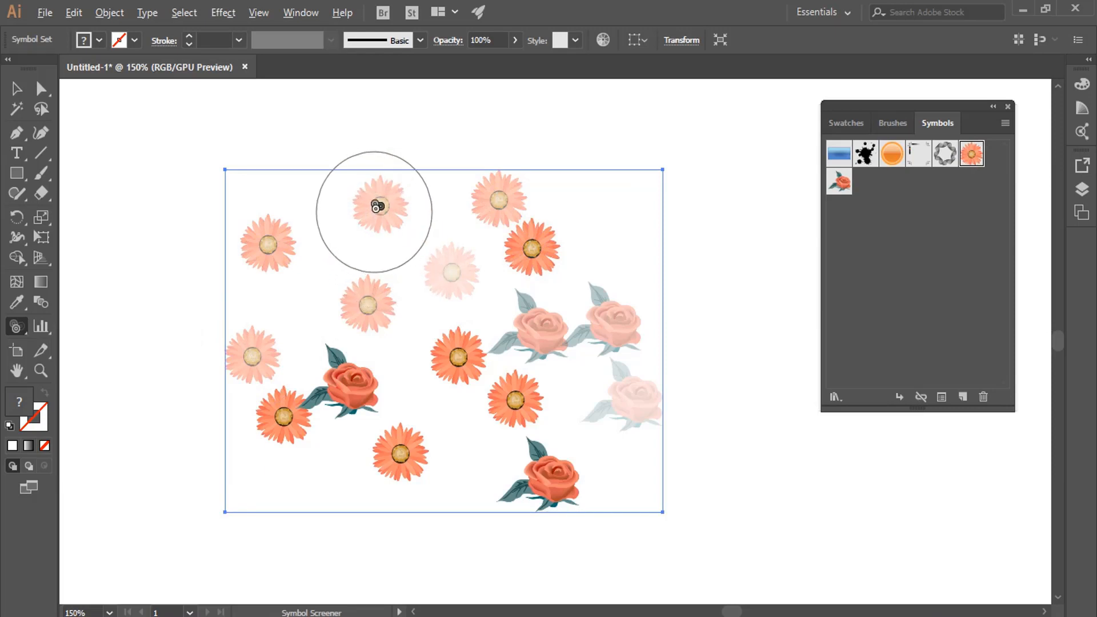
Restore the opacity of the faded daisies and roses with the Symbol Screener tool.
{"action": "left_click", "coordinate": [377, 208], "text": "alt"}
{"action": "left_click", "coordinate": [463, 265], "text": "alt"}
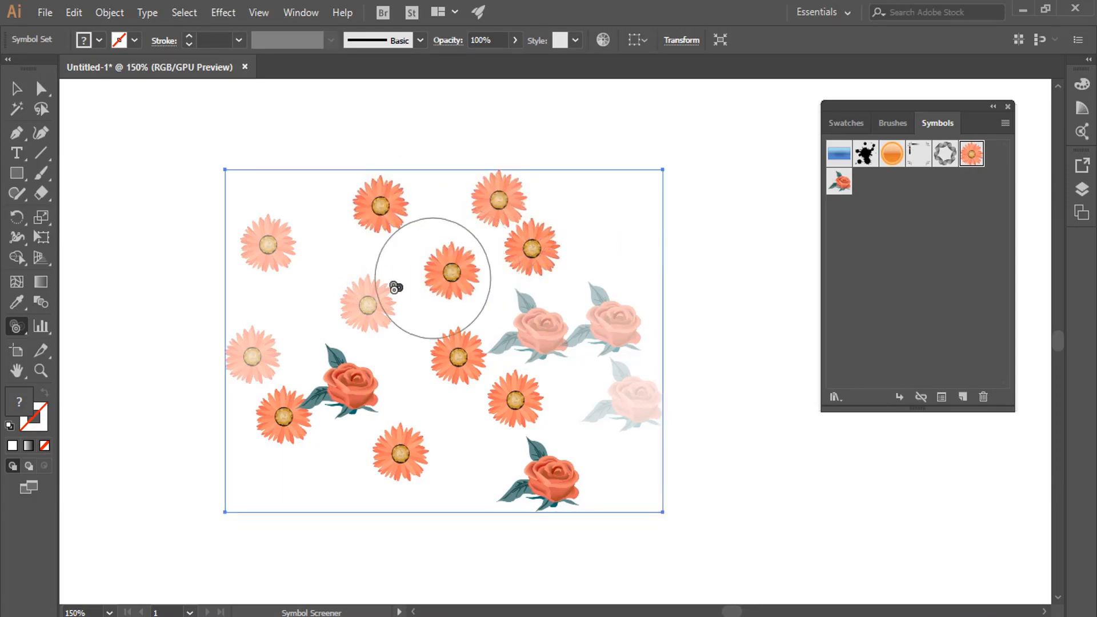
{"action": "left_click", "coordinate": [368, 300], "text": "alt"}
{"action": "left_click", "coordinate": [261, 247], "text": "alt"}
{"action": "left_click", "coordinate": [260, 357], "text": "alt"}
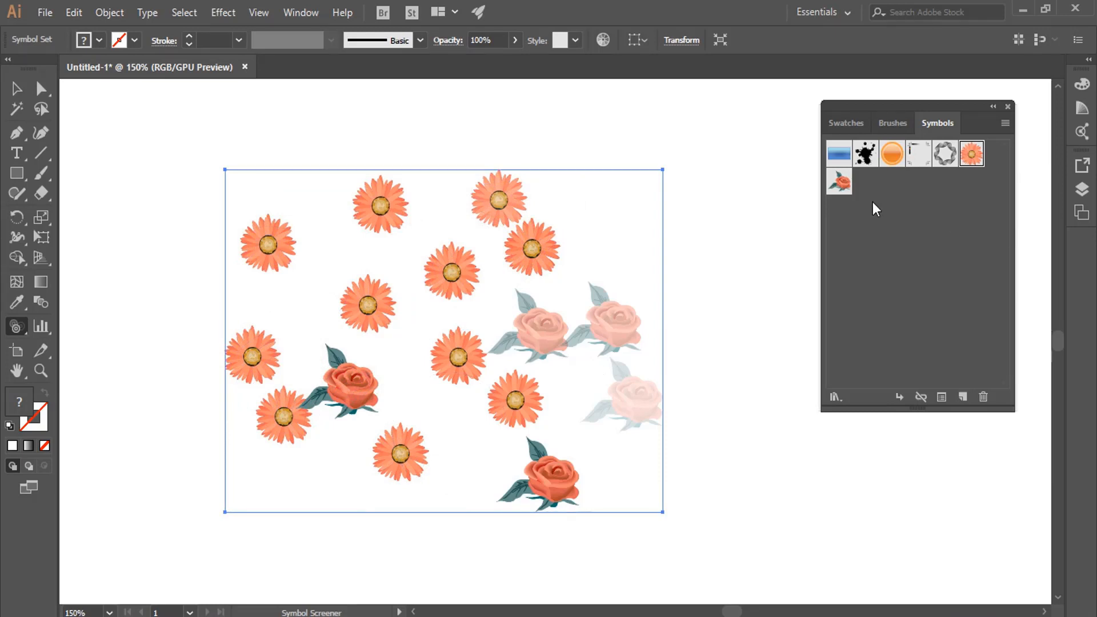
{"action": "left_click", "coordinate": [840, 183]}
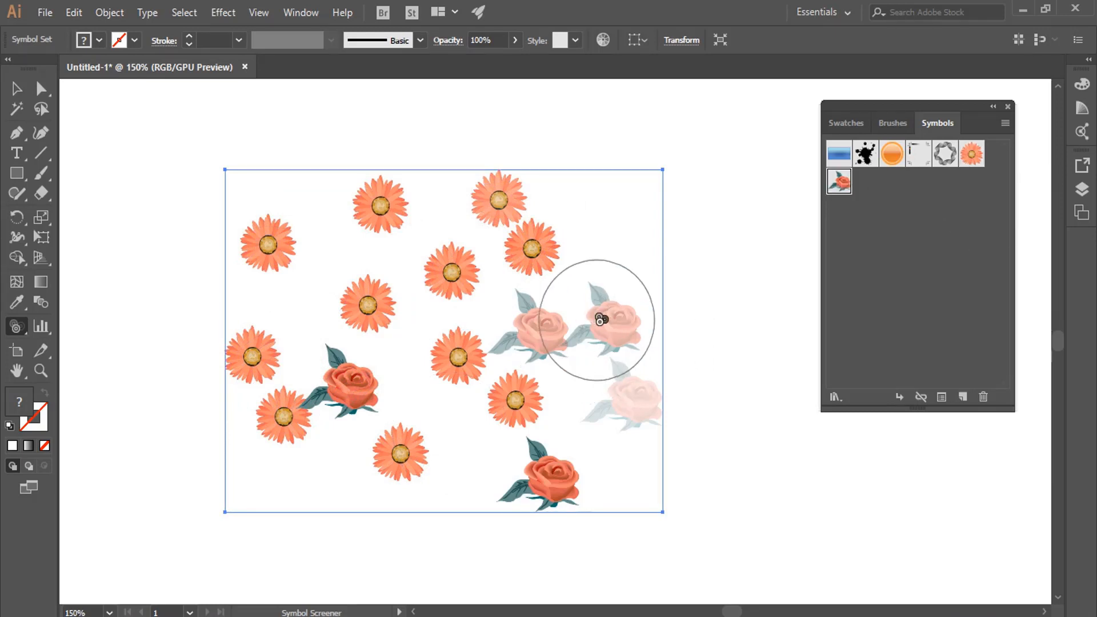
{"action": "mouse_move", "coordinate": [607, 336]}
{"action": "left_mouse_down"}
{"action": "mouse_move", "coordinate": [608, 314]}
{"action": "mouse_move", "coordinate": [534, 319]}
{"action": "mouse_move", "coordinate": [635, 378]}
{"action": "mouse_move", "coordinate": [625, 387]}
{"action": "left_mouse_up"}
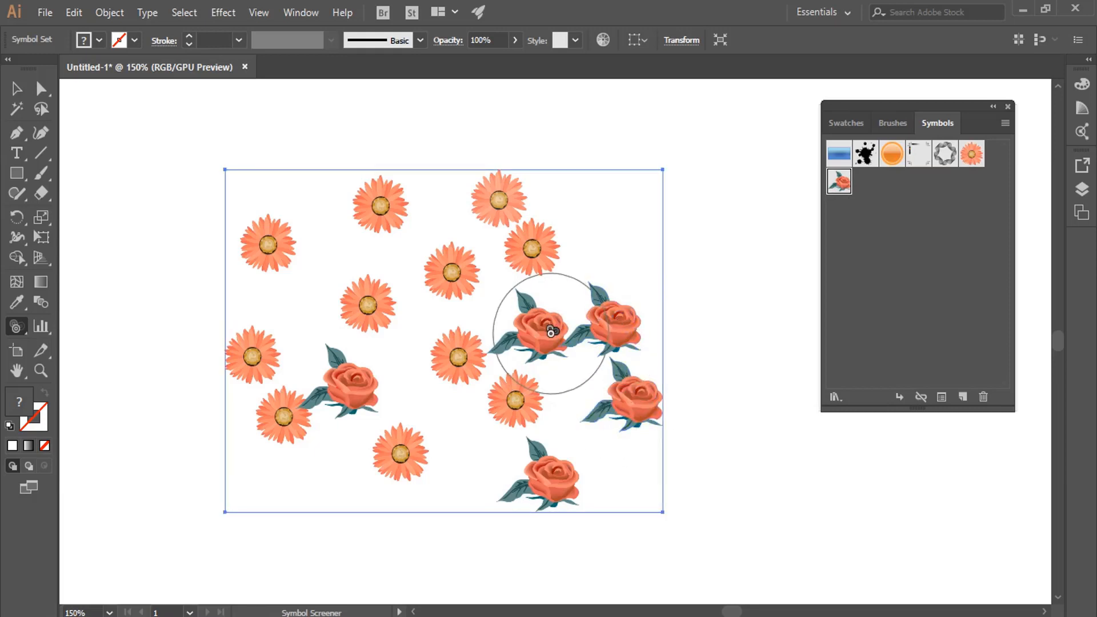
Delete the whole daisy and rose symbol set from the artboard.
{"action": "left_click", "coordinate": [17, 329]}
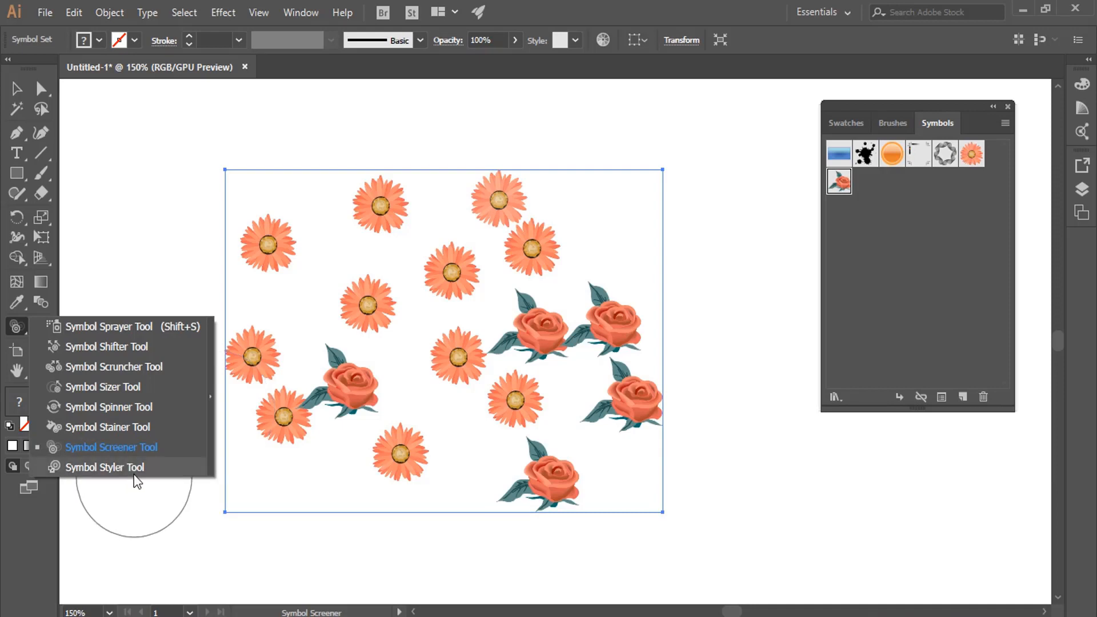
{"action": "left_click", "coordinate": [16, 88]}
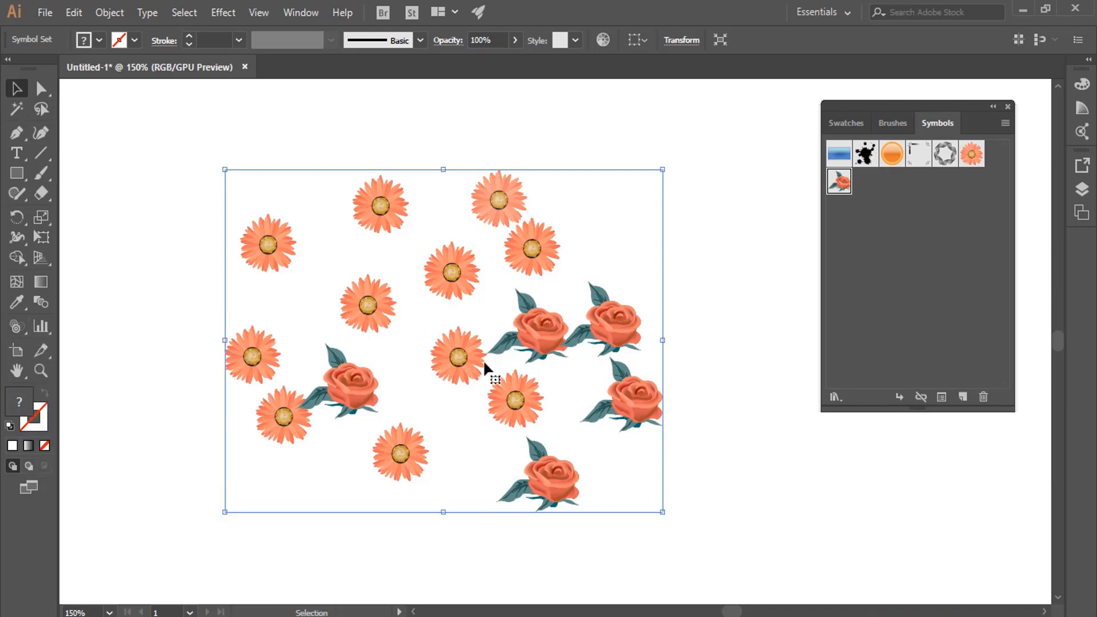
{"action": "key", "text": "Delete"}
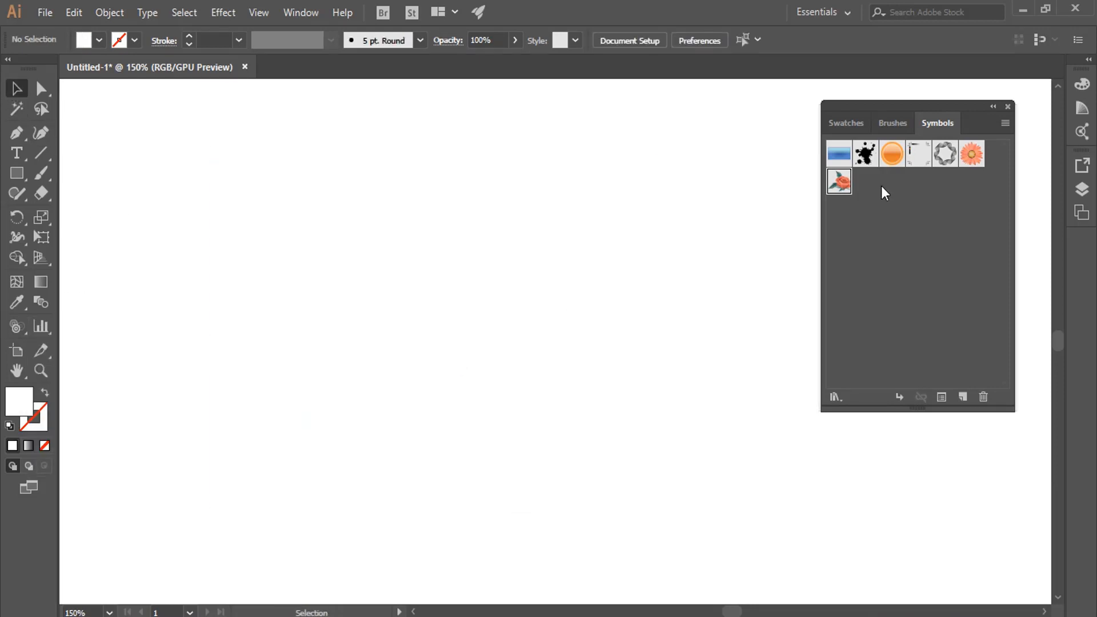
Spray scattered instances of the blue gradient rectangle symbol across the artboard with the Symbol Sprayer tool.
{"action": "left_click", "coordinate": [840, 158]}
{"action": "left_click_drag", "start_coordinate": [21, 331], "coordinate": [101, 327]}
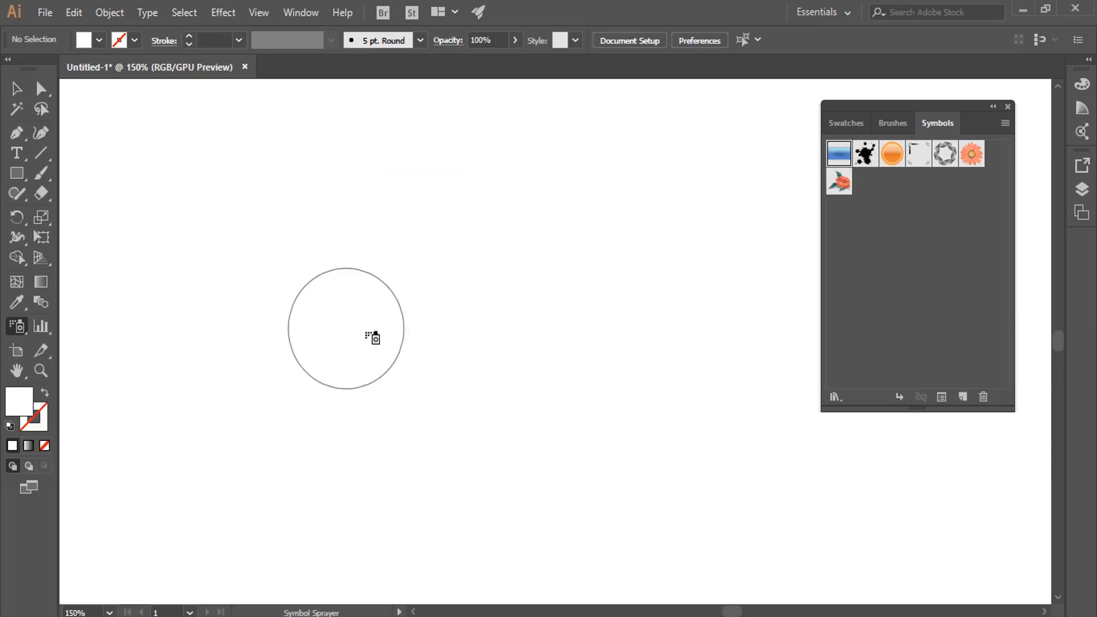
{"action": "left_click", "coordinate": [312, 332]}
{"action": "mouse_move", "coordinate": [367, 263]}
{"action": "left_mouse_down"}
{"action": "mouse_move", "coordinate": [490, 289]}
{"action": "mouse_move", "coordinate": [411, 431]}
{"action": "mouse_move", "coordinate": [385, 343]}
{"action": "mouse_move", "coordinate": [521, 223]}
{"action": "left_mouse_up"}
{"action": "left_click", "coordinate": [512, 200]}
{"action": "left_click", "coordinate": [207, 204]}
{"action": "left_click", "coordinate": [210, 303]}
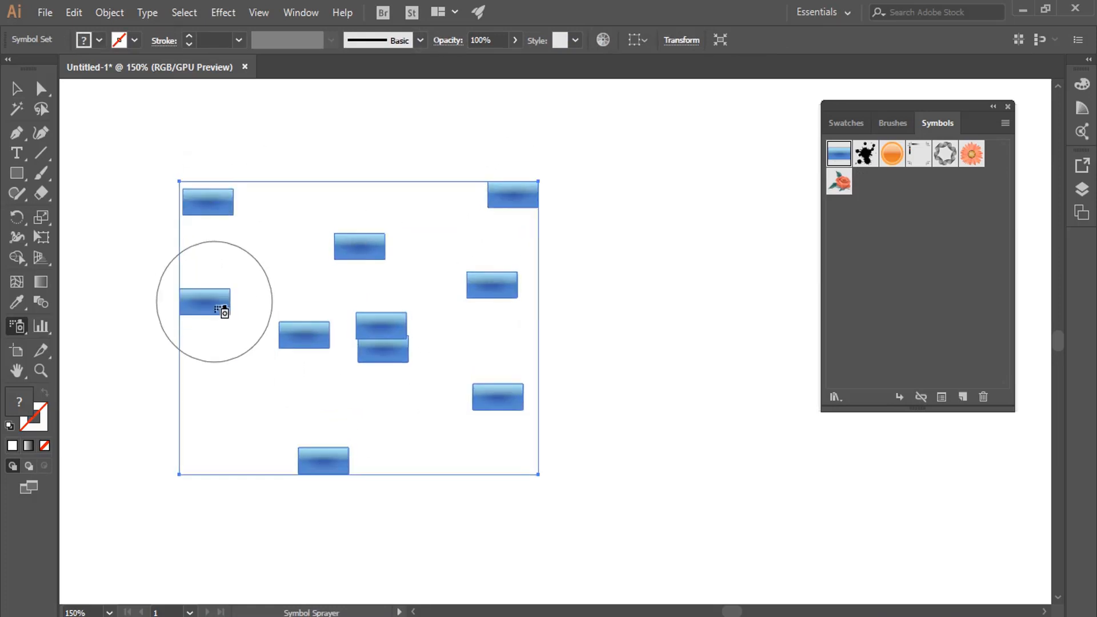
Enlarge the blue rectangle instances by varying amounts with the Symbol Sizer tool, making the upper one the largest.
{"action": "mouse_move", "coordinate": [21, 324]}
{"action": "left_mouse_down"}
{"action": "mouse_move", "coordinate": [128, 364]}
{"action": "mouse_move", "coordinate": [129, 384]}
{"action": "left_mouse_up"}
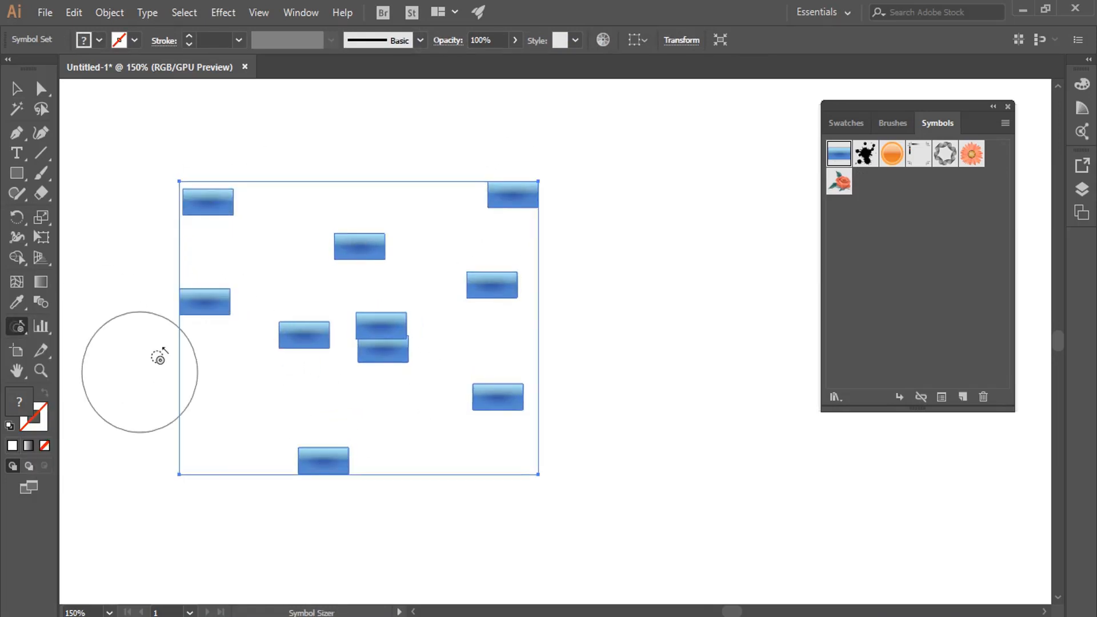
{"action": "left_click", "coordinate": [216, 301]}
{"action": "mouse_move", "coordinate": [216, 302]}
{"action": "left_mouse_down"}
{"action": "mouse_move", "coordinate": [223, 227]}
{"action": "mouse_move", "coordinate": [358, 221]}
{"action": "mouse_move", "coordinate": [384, 230]}
{"action": "mouse_move", "coordinate": [456, 220]}
{"action": "mouse_move", "coordinate": [533, 186]}
{"action": "mouse_move", "coordinate": [478, 327]}
{"action": "mouse_move", "coordinate": [501, 288]}
{"action": "mouse_move", "coordinate": [511, 383]}
{"action": "mouse_move", "coordinate": [472, 396]}
{"action": "mouse_move", "coordinate": [374, 364]}
{"action": "mouse_move", "coordinate": [298, 477]}
{"action": "mouse_move", "coordinate": [308, 470]}
{"action": "mouse_move", "coordinate": [280, 348]}
{"action": "left_mouse_up"}
Switch to the Symbol Styler tool and display the Graphic Styles panel beside the Symbols panel.
{"action": "mouse_move", "coordinate": [14, 328]}
{"action": "left_mouse_down"}
{"action": "mouse_move", "coordinate": [136, 441]}
{"action": "mouse_move", "coordinate": [105, 467]}
{"action": "mouse_move", "coordinate": [122, 464]}
{"action": "left_mouse_up"}
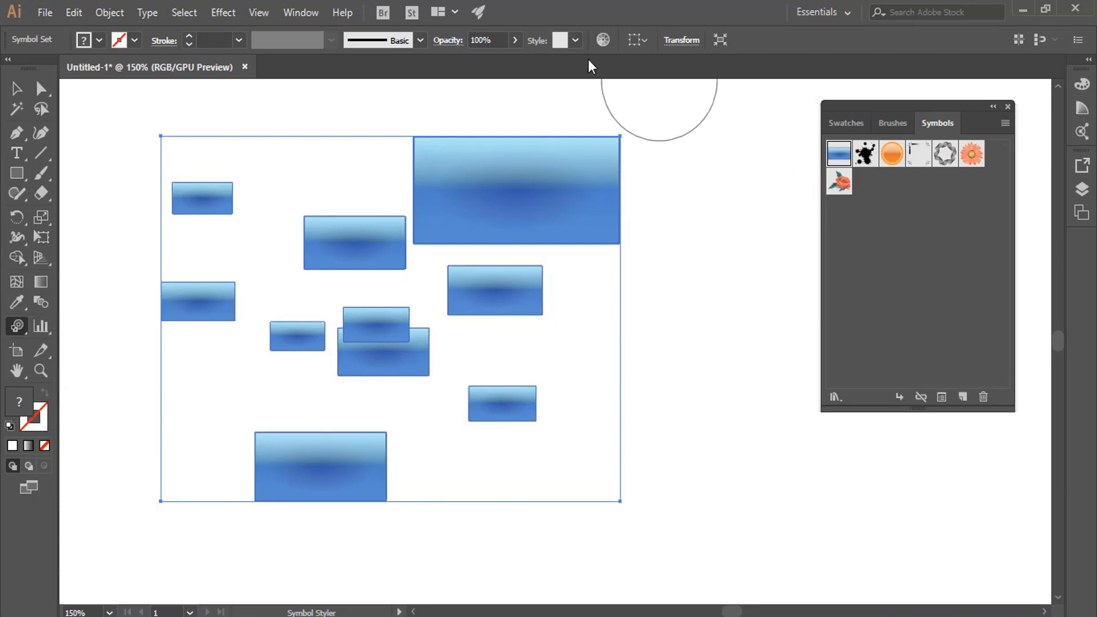
{"action": "left_click", "coordinate": [302, 13]}
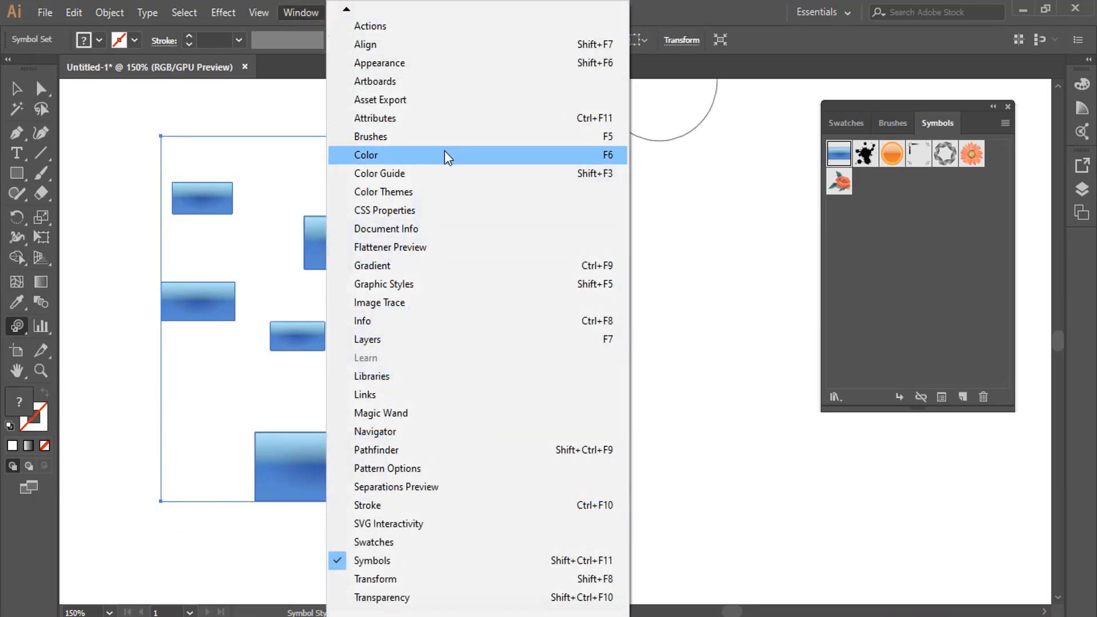
{"action": "left_click", "coordinate": [465, 282]}
{"action": "left_click_drag", "start_coordinate": [658, 164], "coordinate": [718, 115]}
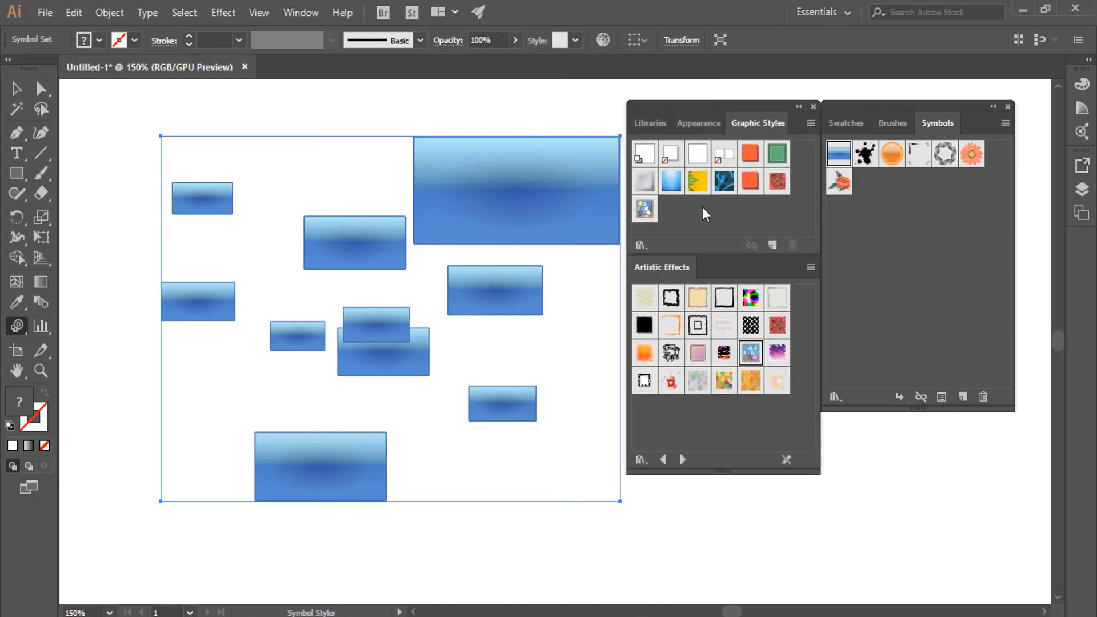
Apply the orange-red drop-shadow graphic style at full strength to the largest rectangle with the Symbol Styler tool.
{"action": "left_click", "coordinate": [748, 156]}
{"action": "left_click", "coordinate": [512, 186]}
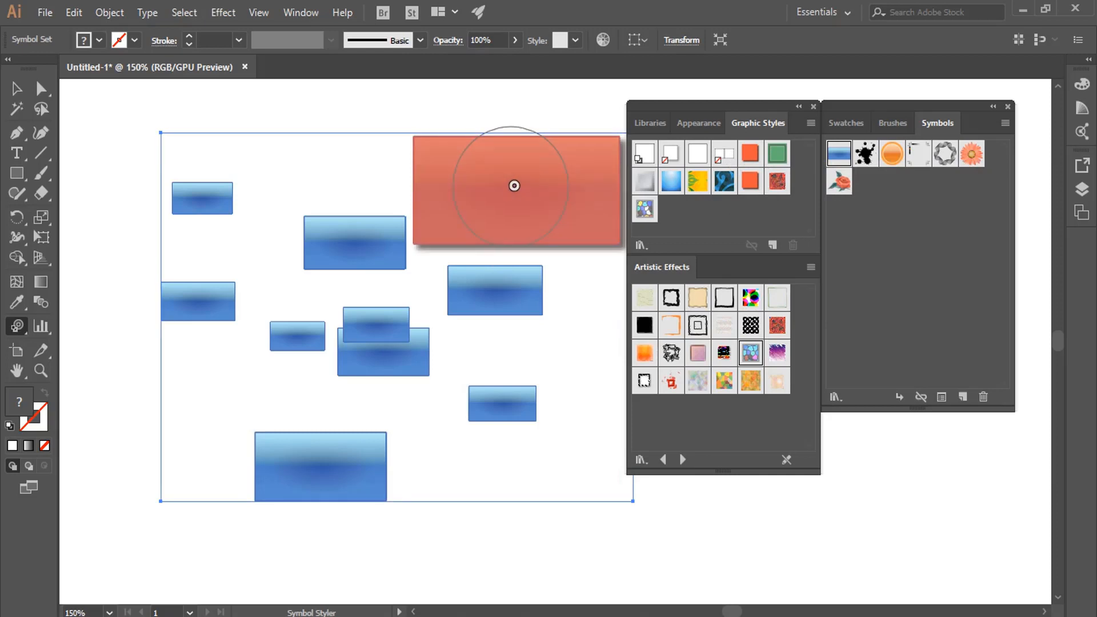
{"action": "left_click", "coordinate": [514, 185]}
{"action": "left_click", "coordinate": [474, 187]}
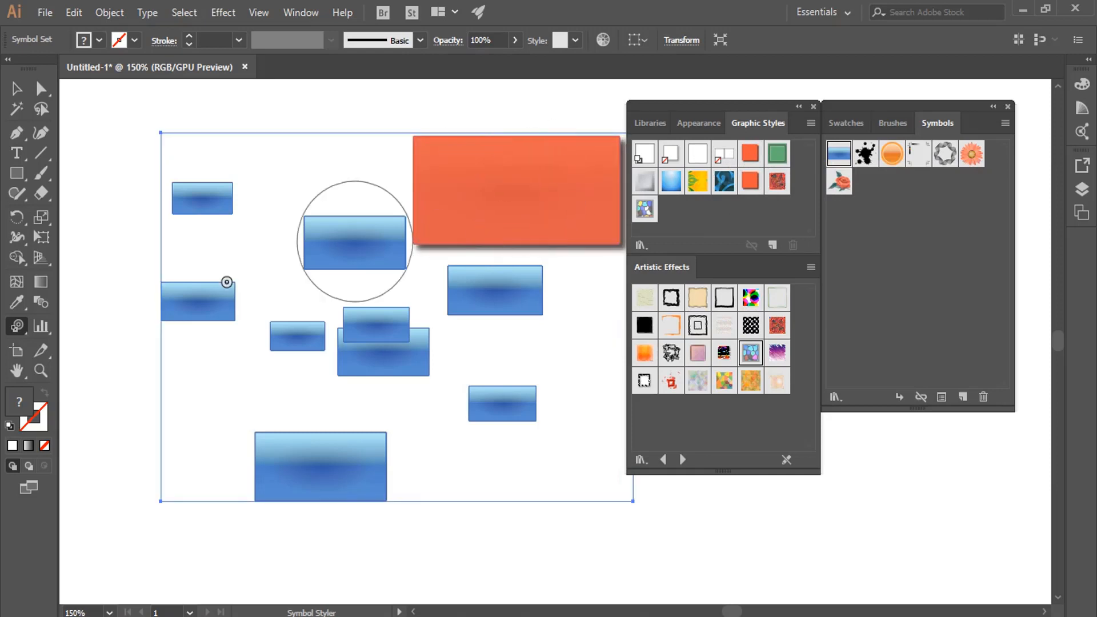
{"action": "left_click", "coordinate": [17, 326]}
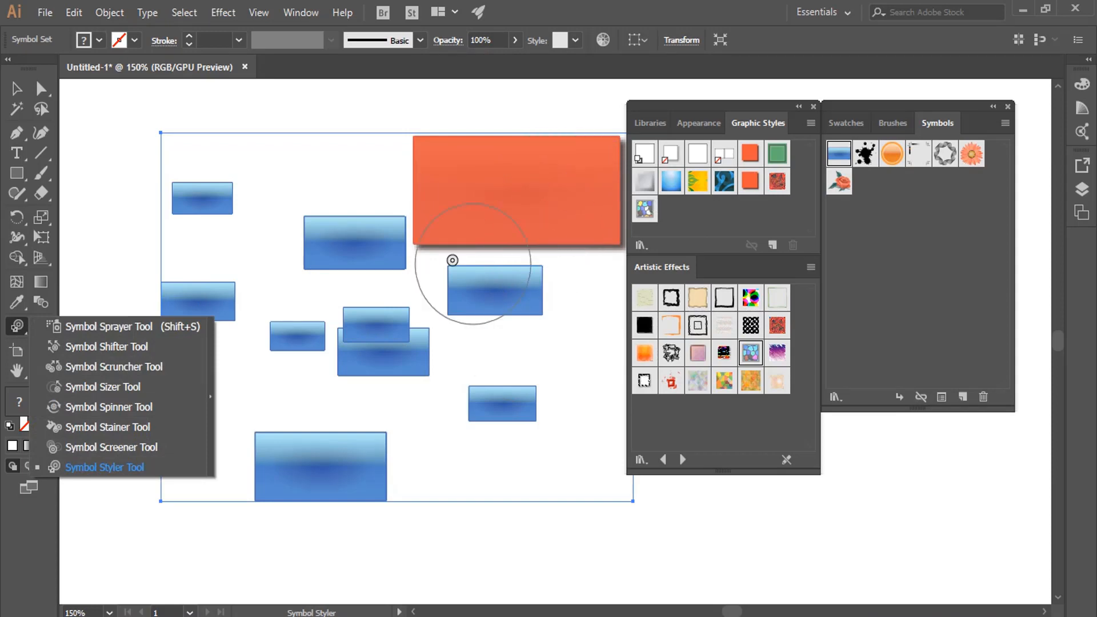
{"action": "left_click", "coordinate": [300, 13]}
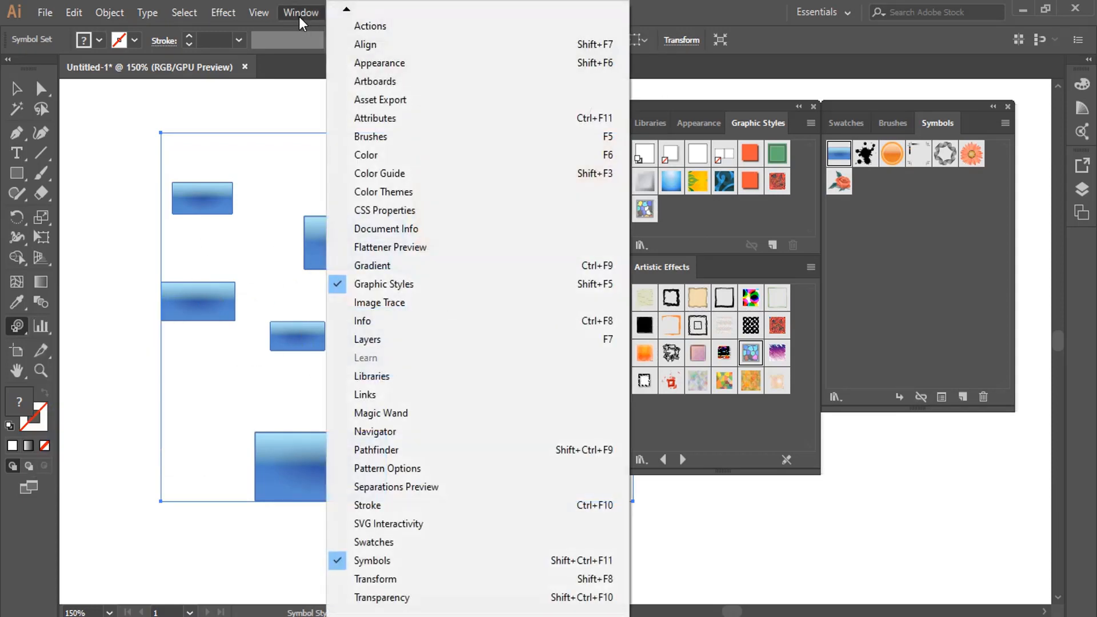
{"action": "mouse_move", "coordinate": [269, 18]}
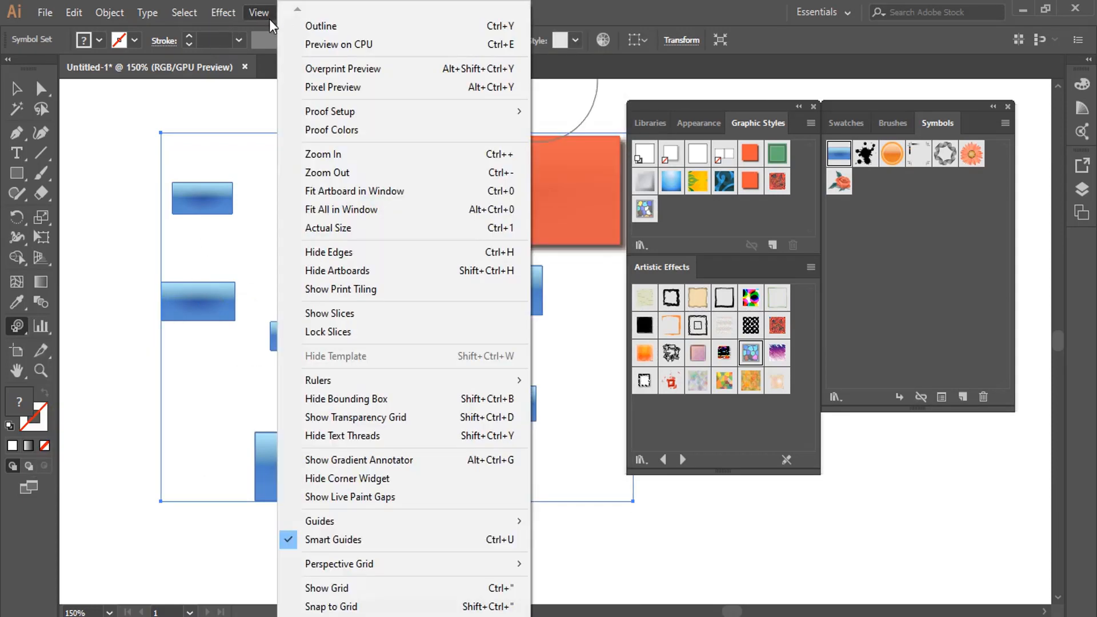
{"action": "left_click", "coordinate": [742, 212]}
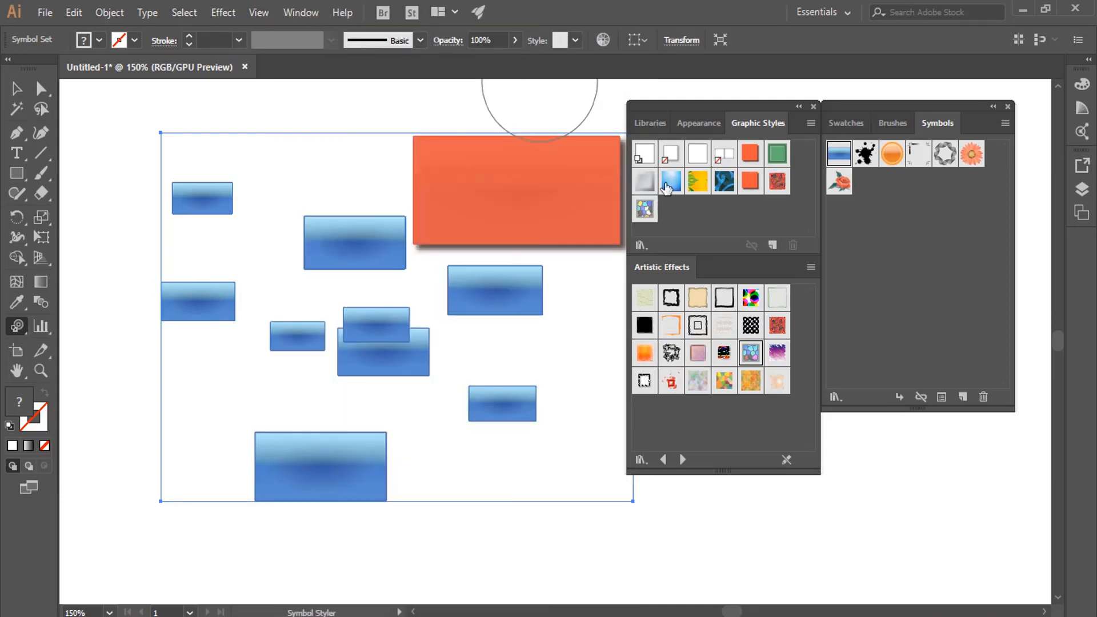
Apply the yellow and green foliage graphic style to the two medium rectangles nearest the large one.
{"action": "left_click", "coordinate": [698, 185]}
{"action": "left_click", "coordinate": [343, 245]}
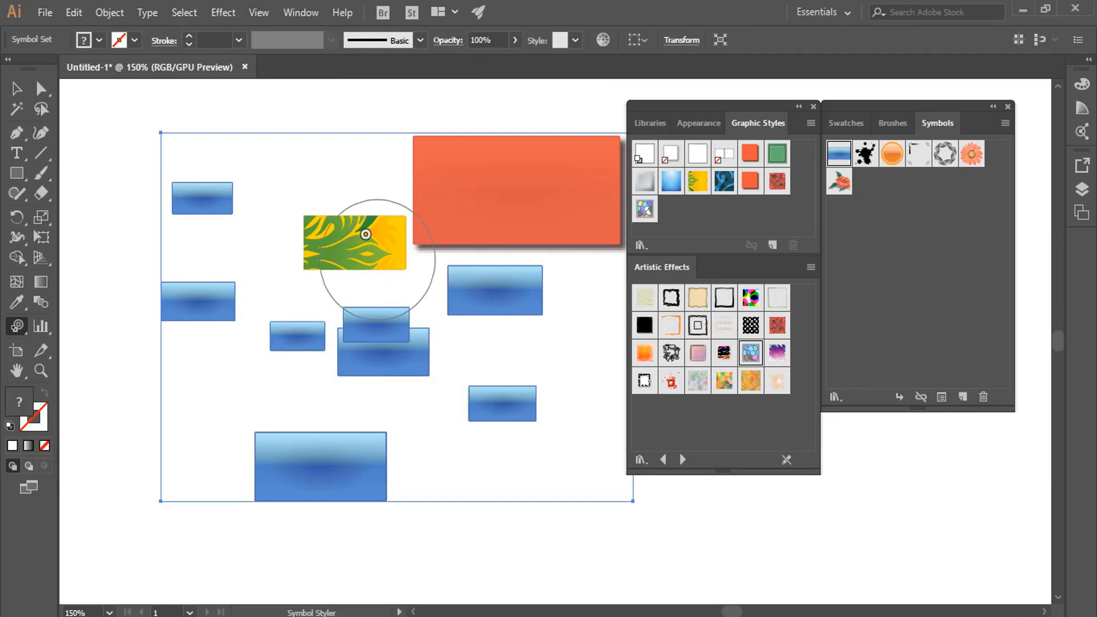
{"action": "left_click", "coordinate": [367, 240]}
{"action": "left_click", "coordinate": [485, 284]}
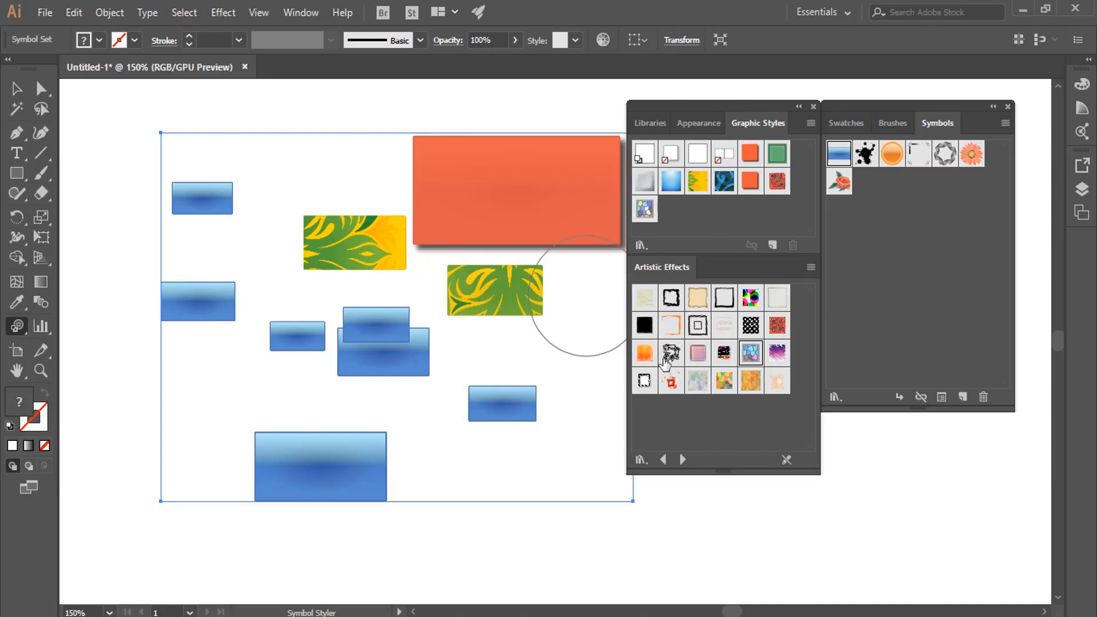
Detach the Artistic Effects style library from the Graphic Styles panel and close it.
{"action": "left_click", "coordinate": [811, 268]}
{"action": "left_click", "coordinate": [846, 291]}
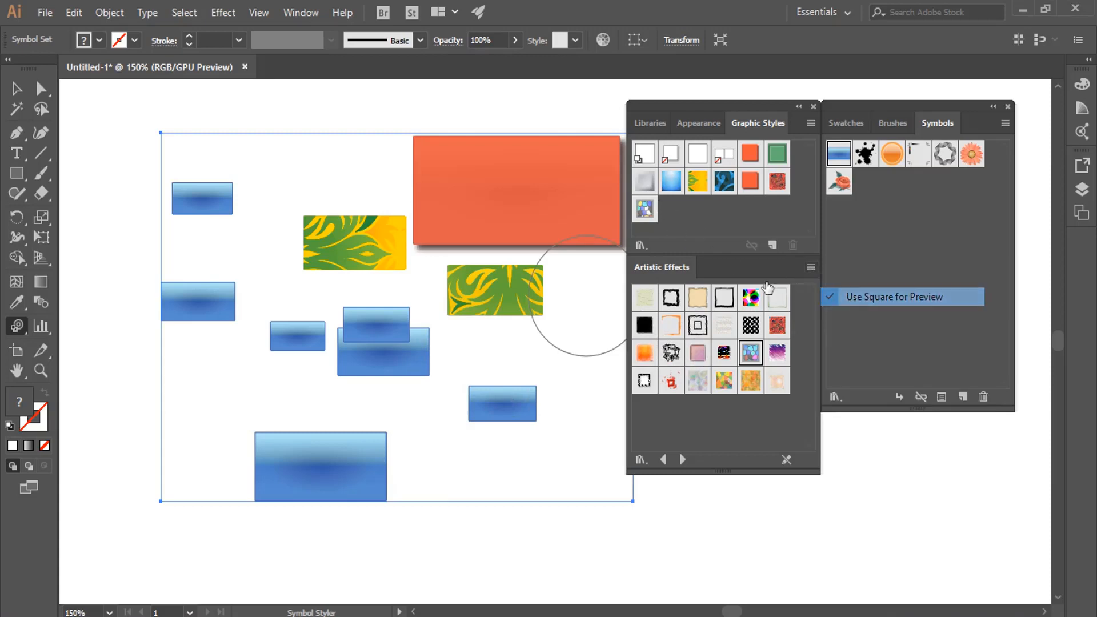
{"action": "left_click_drag", "start_coordinate": [742, 264], "coordinate": [868, 335]}
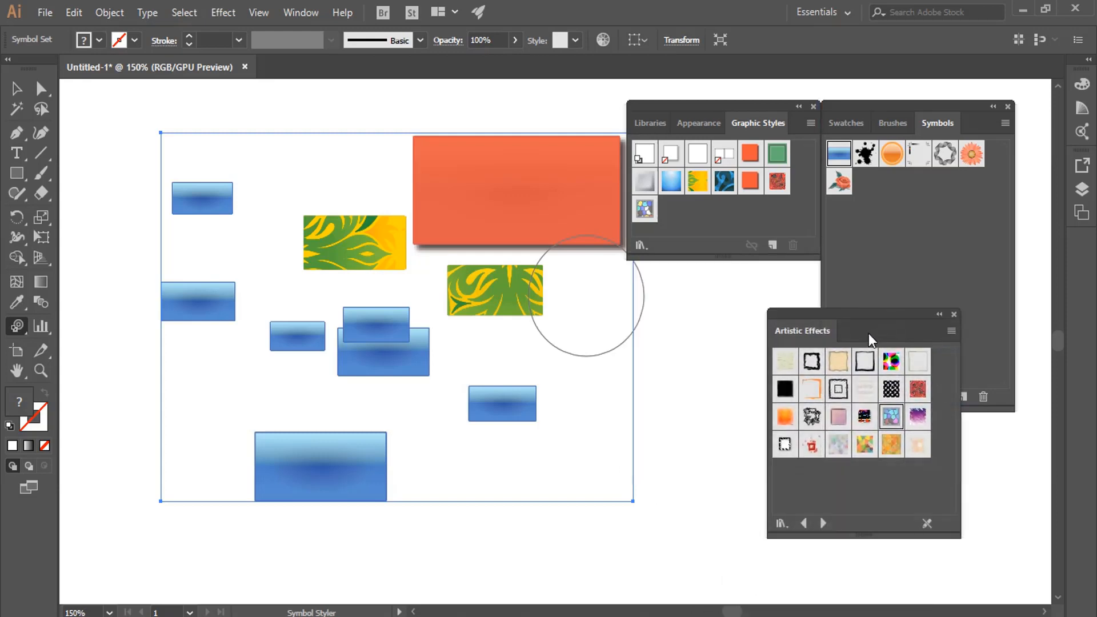
{"action": "left_click", "coordinate": [953, 315]}
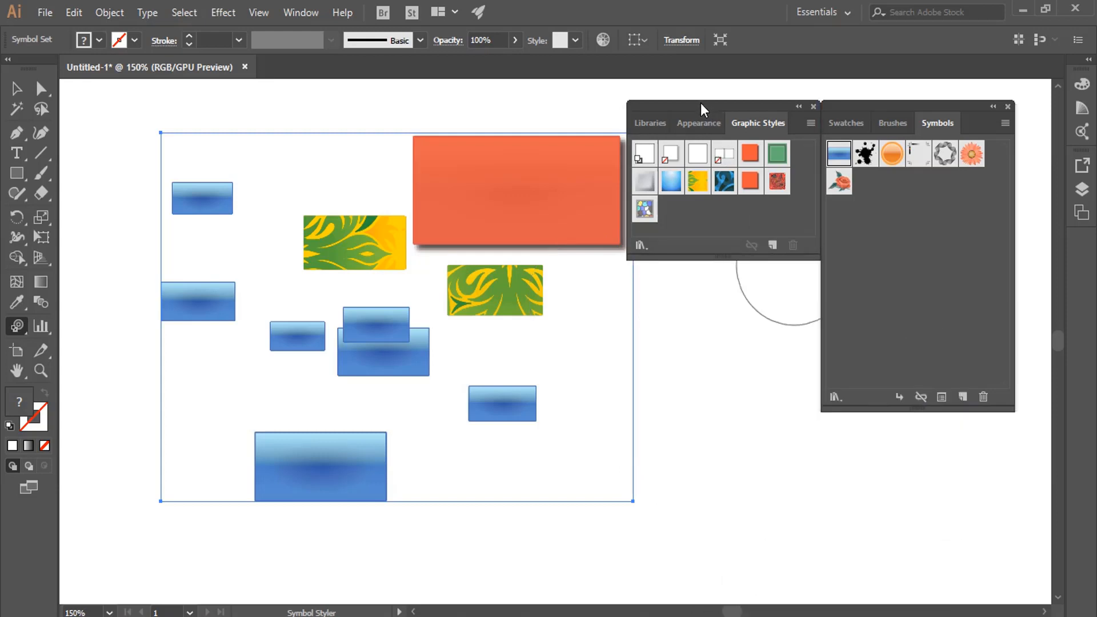
Look through the available graphic style libraries, opening the Image Effects library to view its styles and closing it again.
{"action": "left_click_drag", "start_coordinate": [701, 103], "coordinate": [694, 112]}
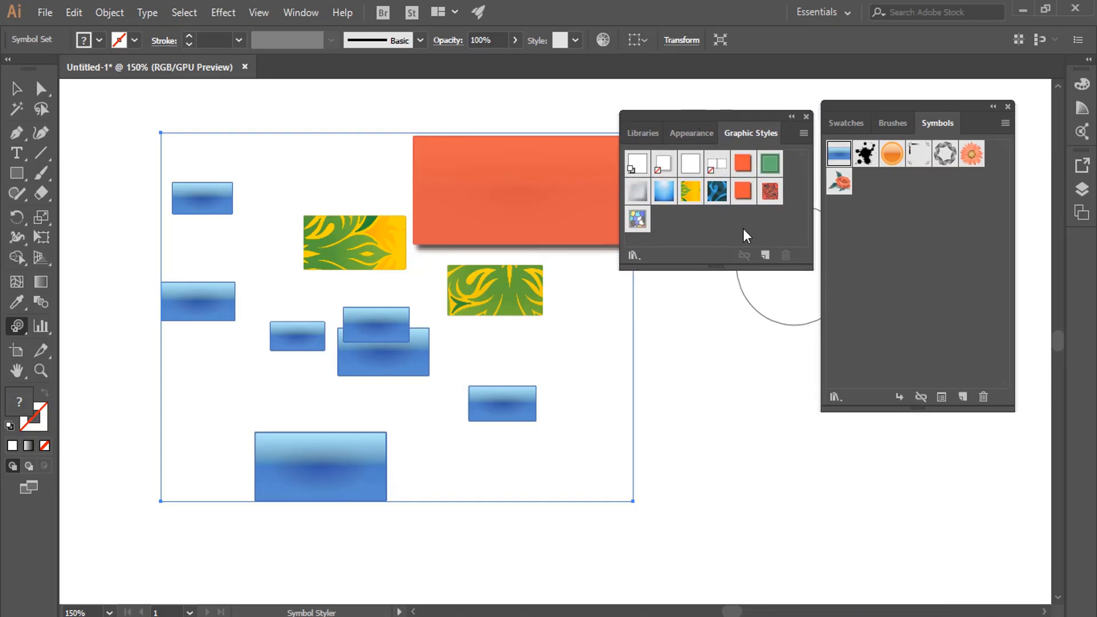
{"action": "left_click", "coordinate": [804, 132]}
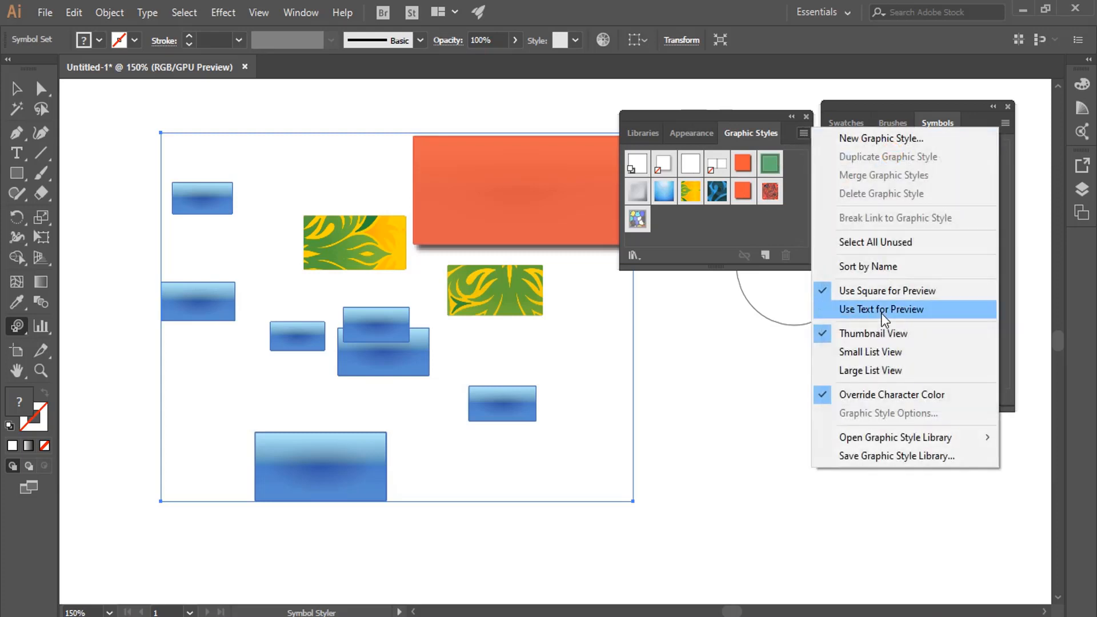
{"action": "mouse_move", "coordinate": [961, 437]}
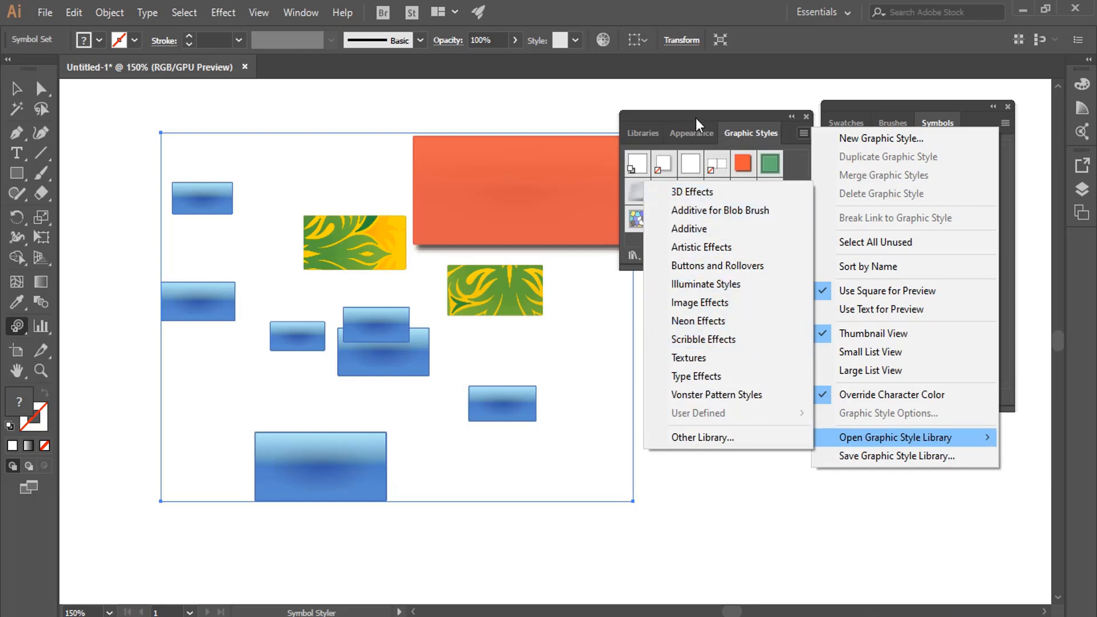
{"action": "left_click", "coordinate": [682, 134]}
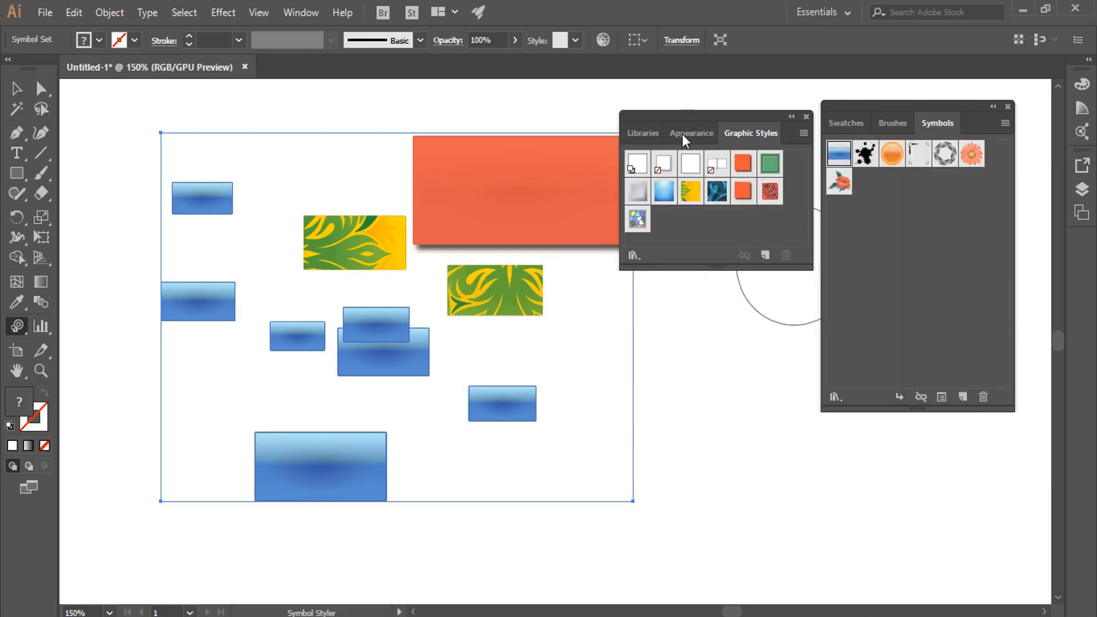
{"action": "left_click", "coordinate": [628, 255]}
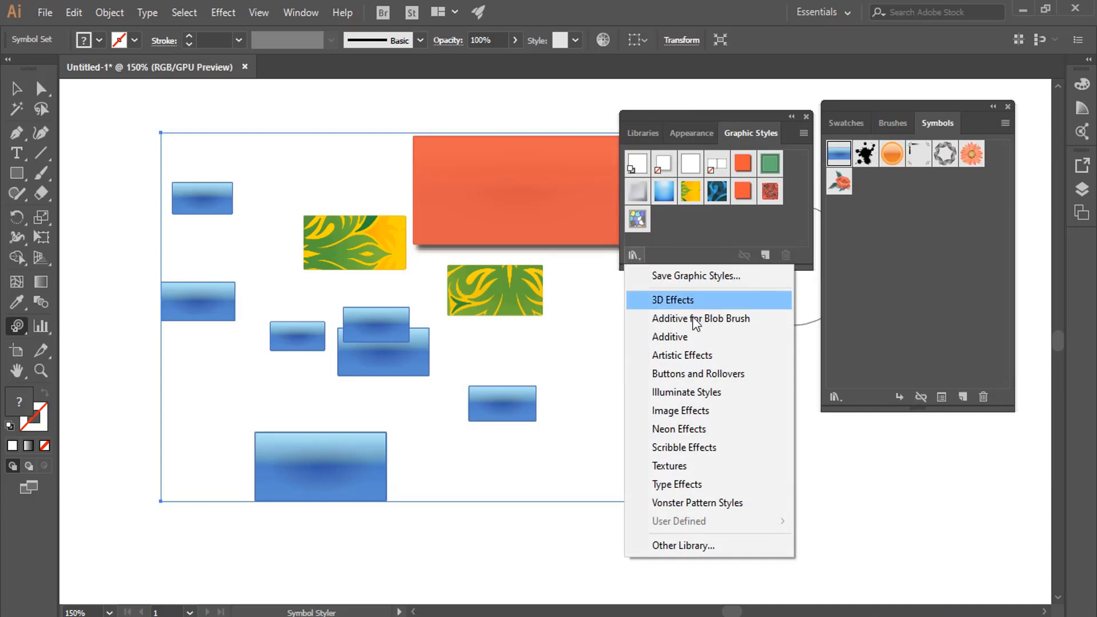
{"action": "left_click", "coordinate": [691, 409]}
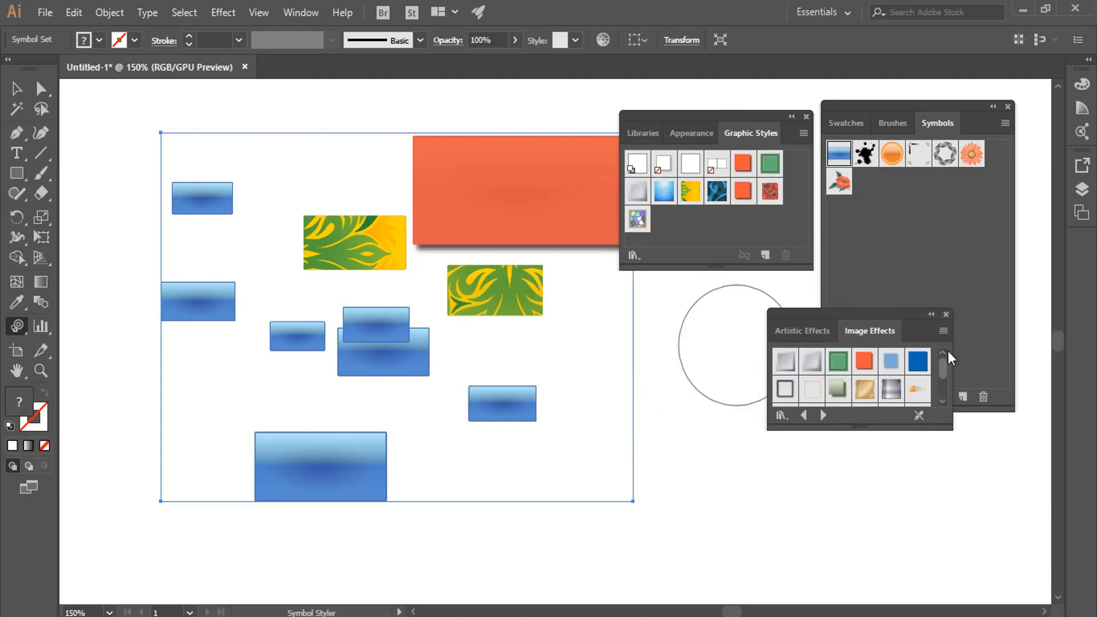
{"action": "left_click", "coordinate": [946, 314]}
Look through the available symbol libraries, opening the Mobile library to view its symbols and closing it again.
{"action": "mouse_move", "coordinate": [871, 108]}
{"action": "left_mouse_down"}
{"action": "mouse_move", "coordinate": [916, 109]}
{"action": "mouse_move", "coordinate": [867, 104]}
{"action": "left_mouse_up"}
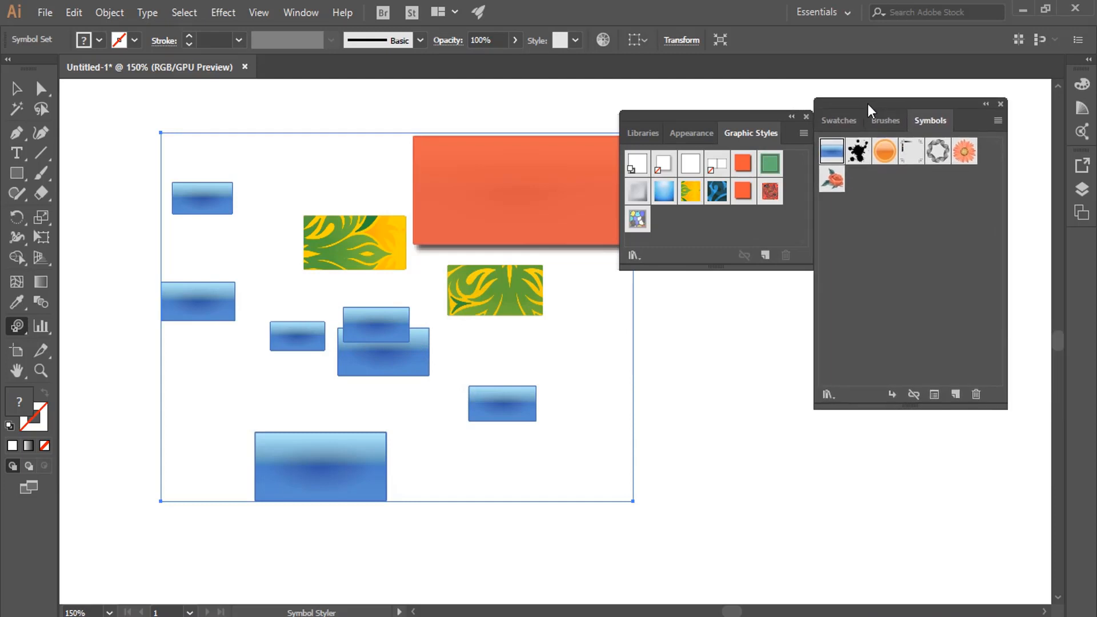
{"action": "left_click", "coordinate": [826, 394]}
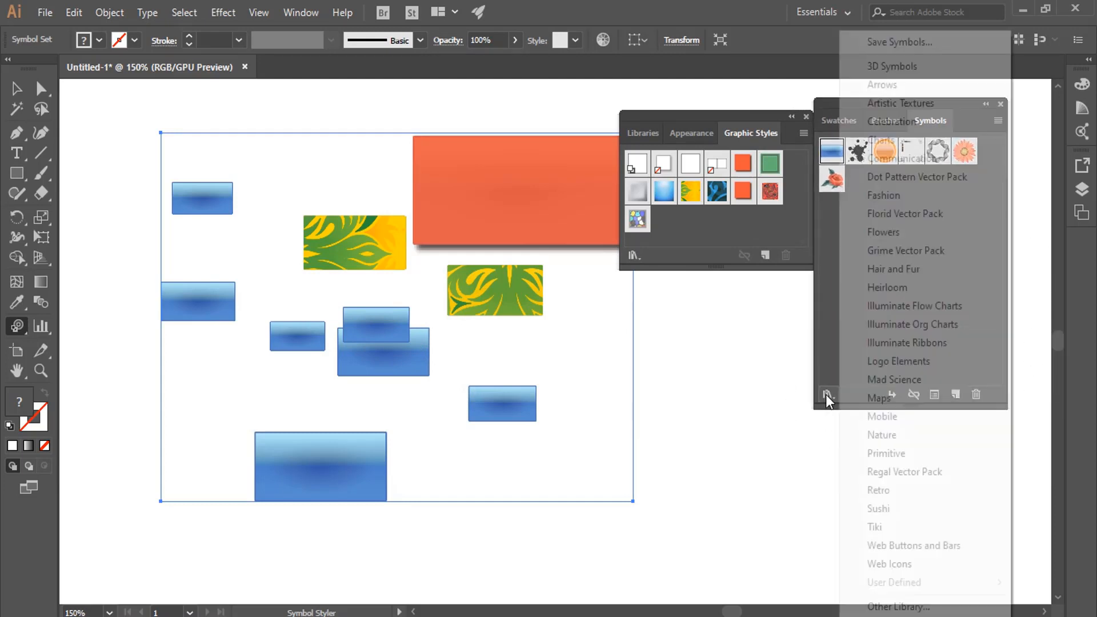
{"action": "left_click", "coordinate": [913, 425]}
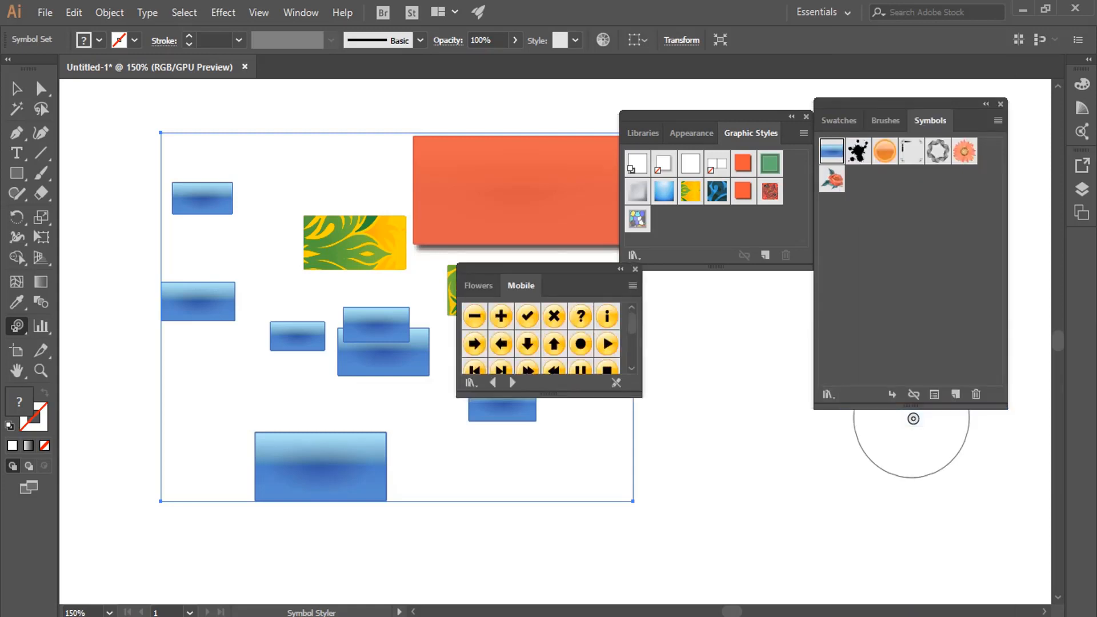
{"action": "left_click", "coordinate": [636, 269]}
{"action": "left_click", "coordinate": [826, 395]}
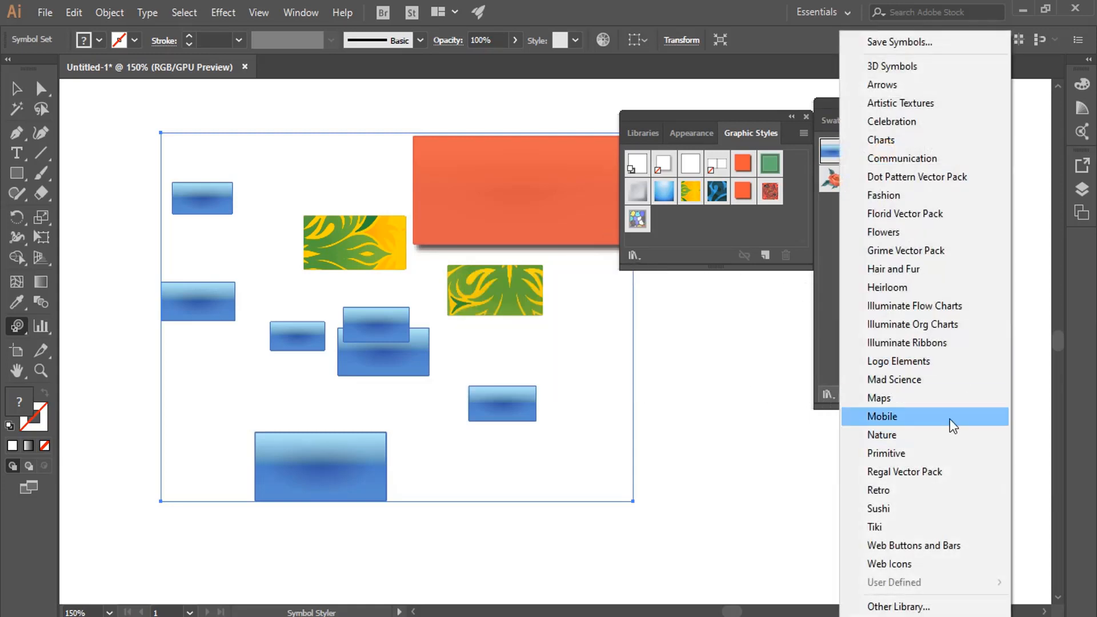
{"action": "left_click", "coordinate": [792, 124]}
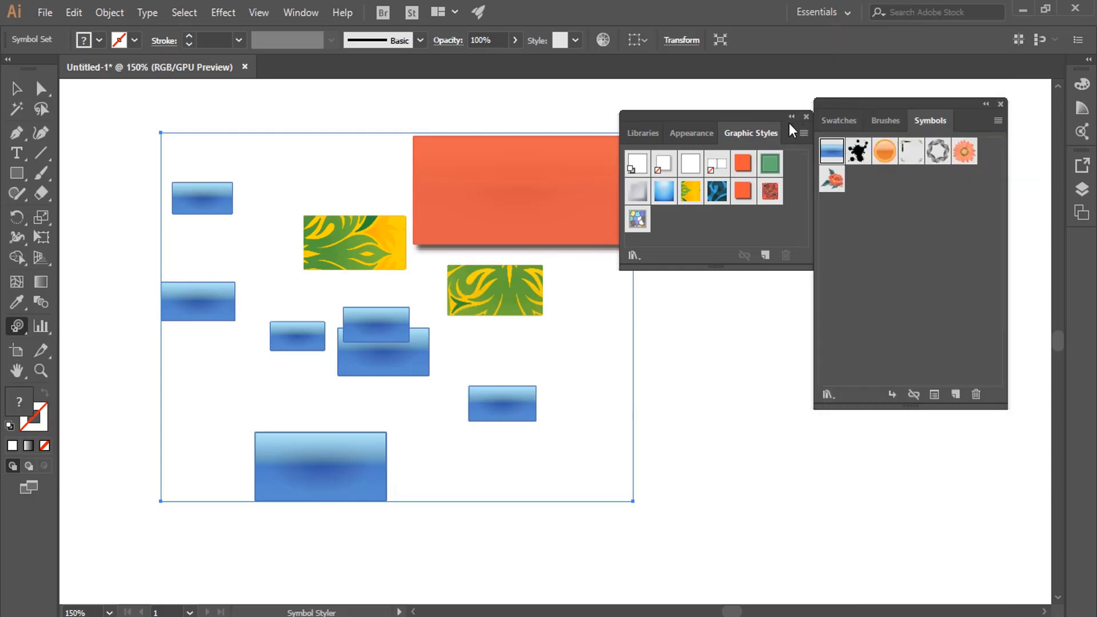